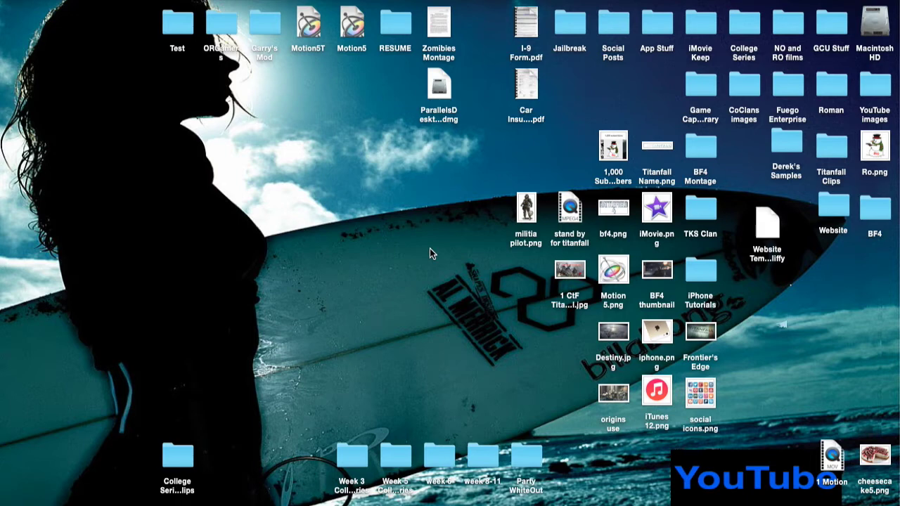
# Launch iMovie and open the My Tutorial project
pyautogui.moveTo(7, 141)
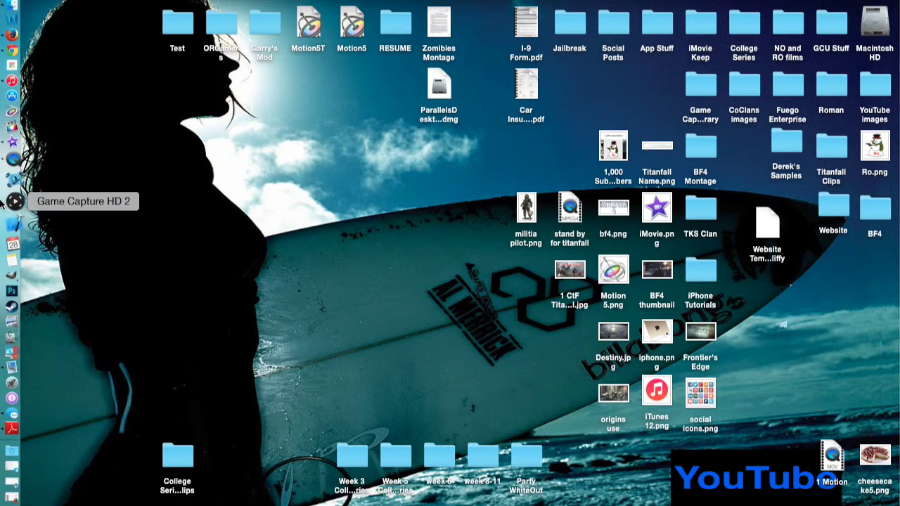
pyautogui.click(11, 157)
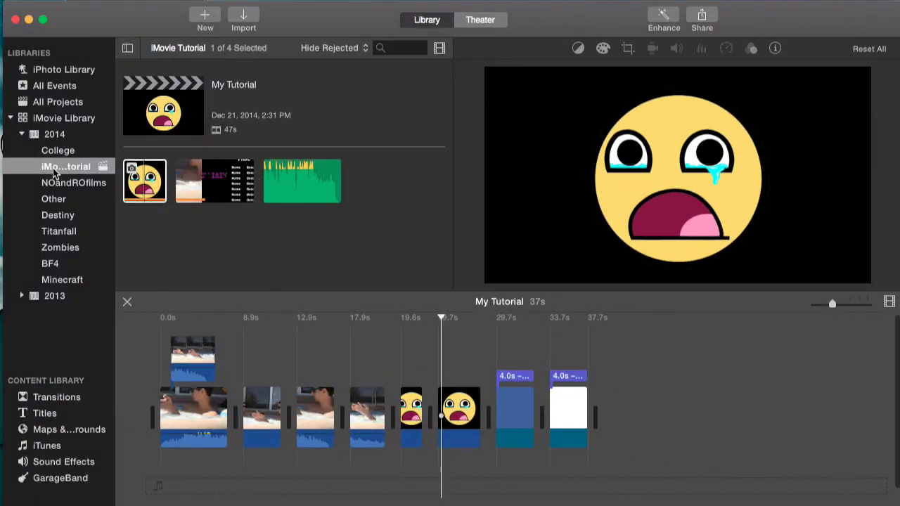
pyautogui.click(183, 109)
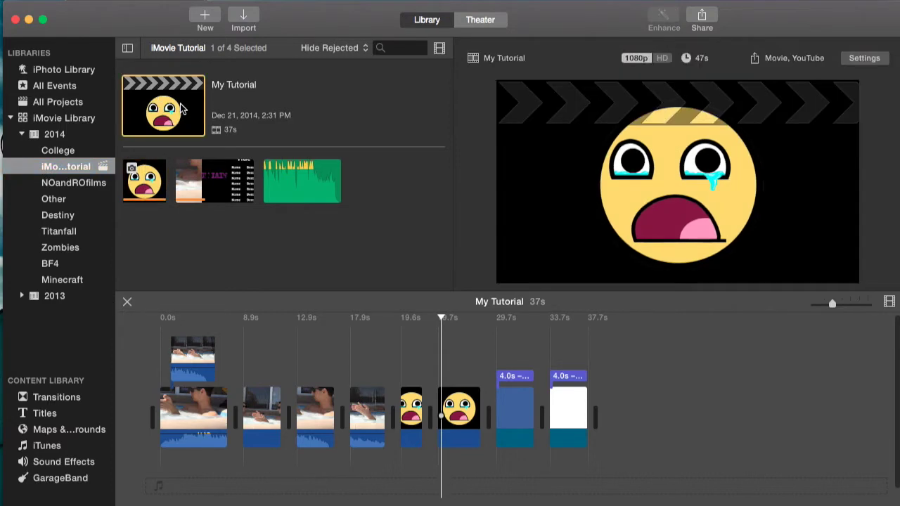
# Select the small sad-face image clip and show its clip information
pyautogui.click(348, 353)
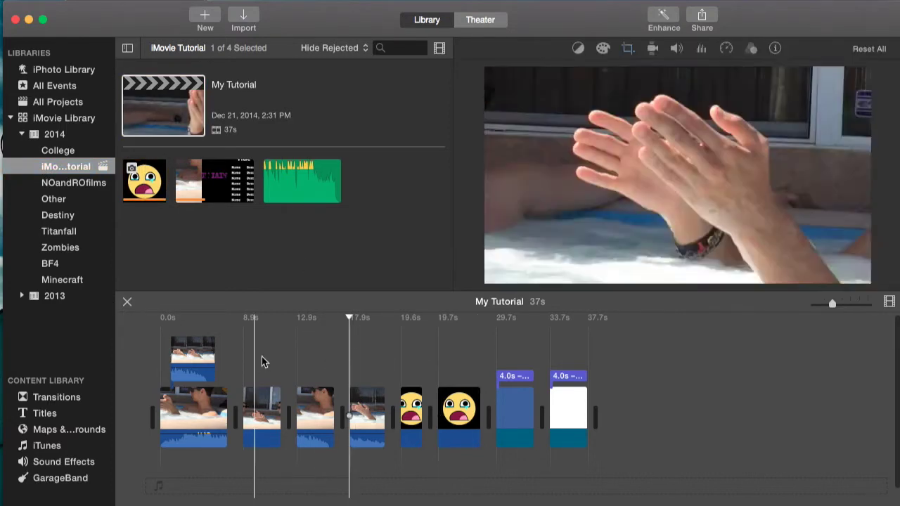
pyautogui.click(413, 403)
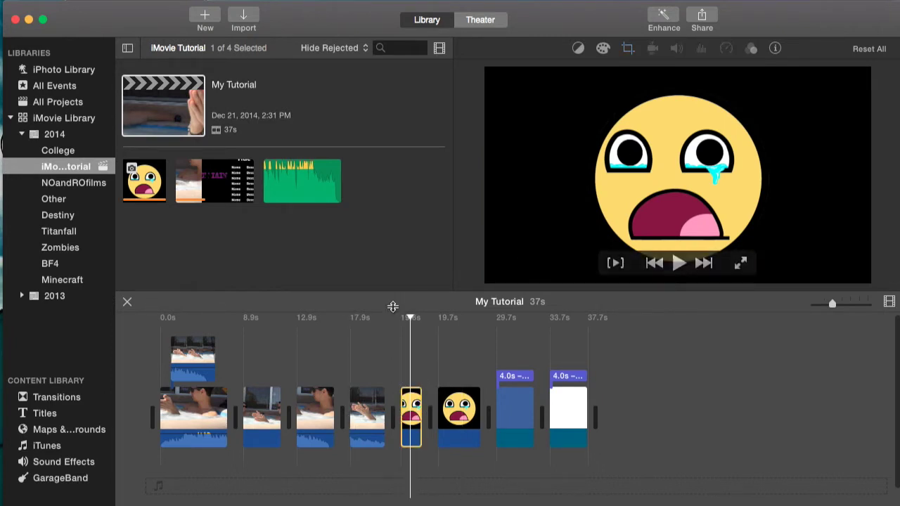
pyautogui.moveTo(776, 84)
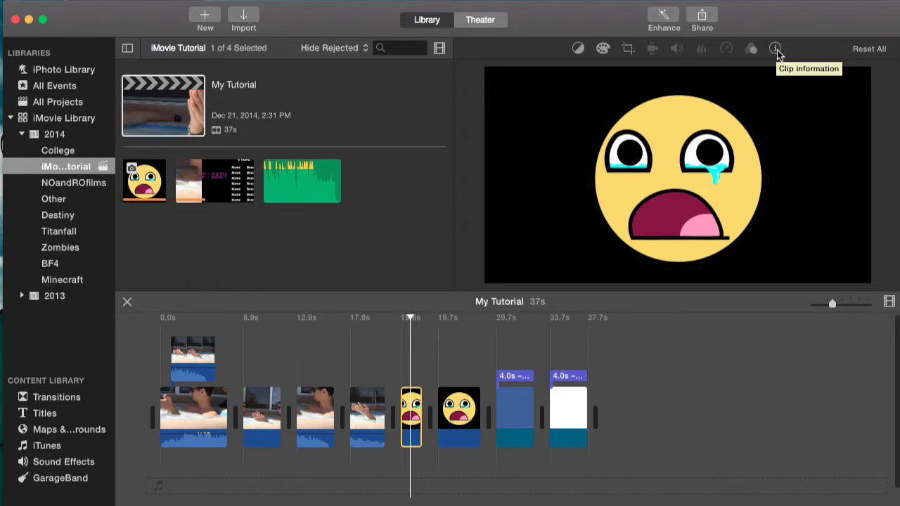
pyautogui.click(776, 51)
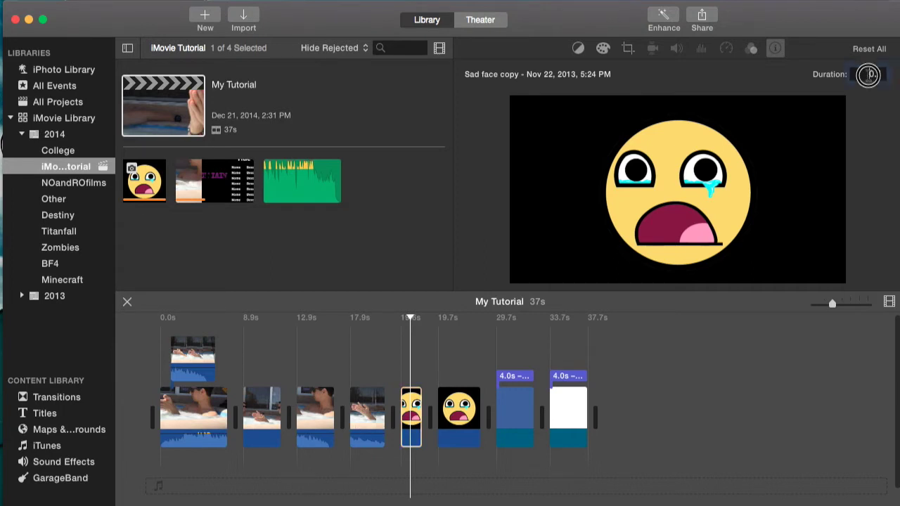
# Select the sad-face clip's current duration value for editing
pyautogui.click(872, 74)
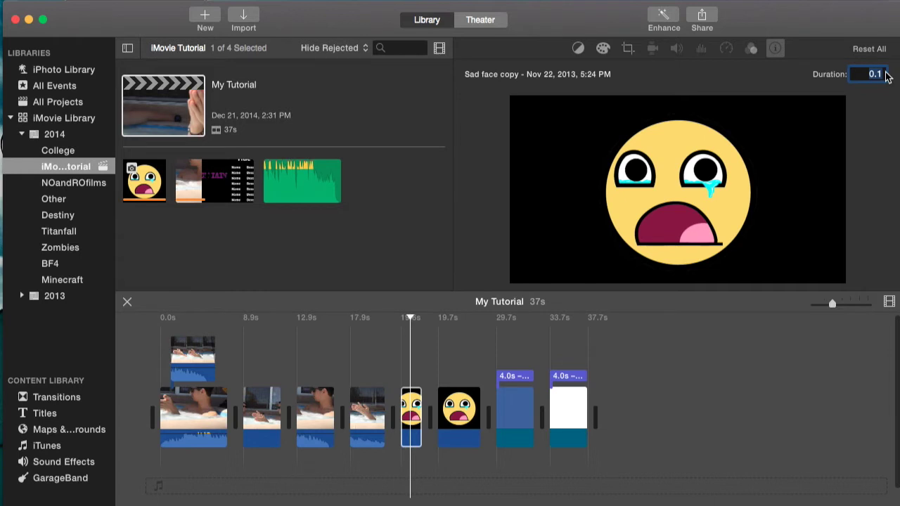
# Set the sad-face clip's duration to 1 second and preview the project
pyautogui.write('1')
pyautogui.press('Return')
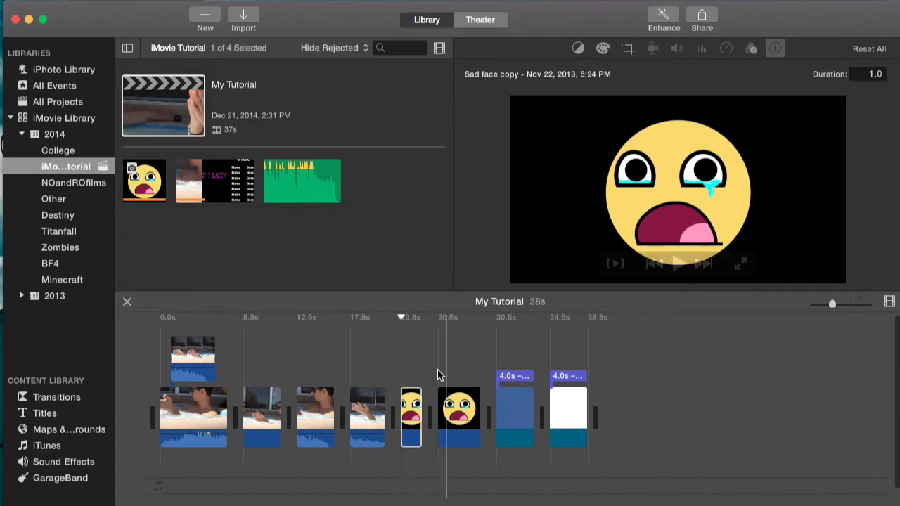
pyautogui.click(411, 415)
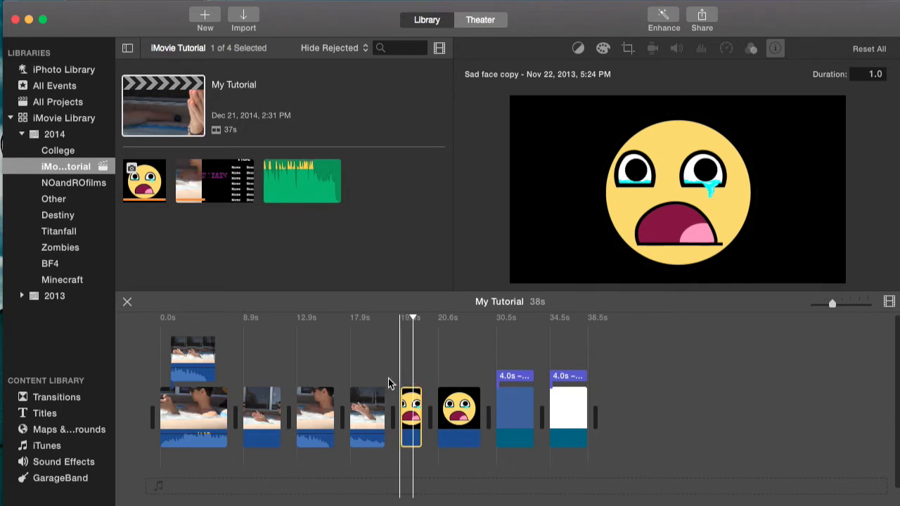
pyautogui.press('space')
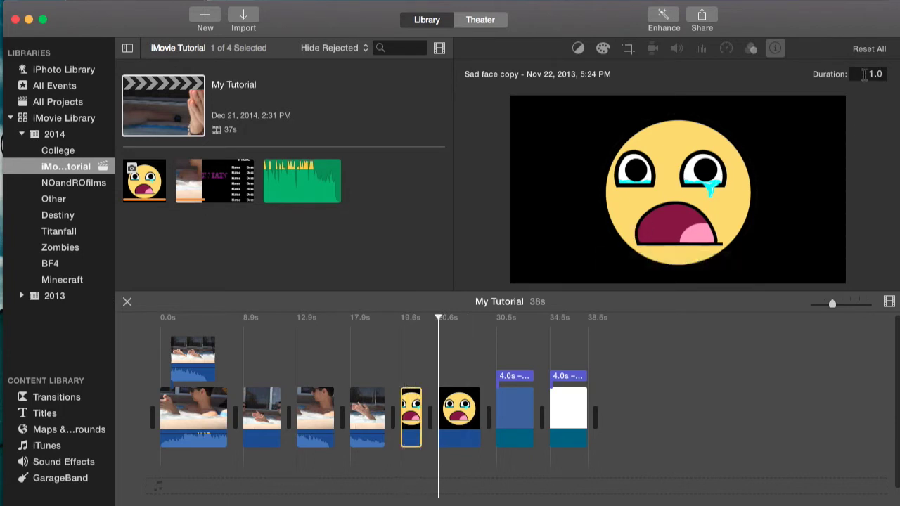
# Change the sad-face clip's duration to 5 seconds, then trim its end shorter
pyautogui.click(863, 75)
pyautogui.write('5')
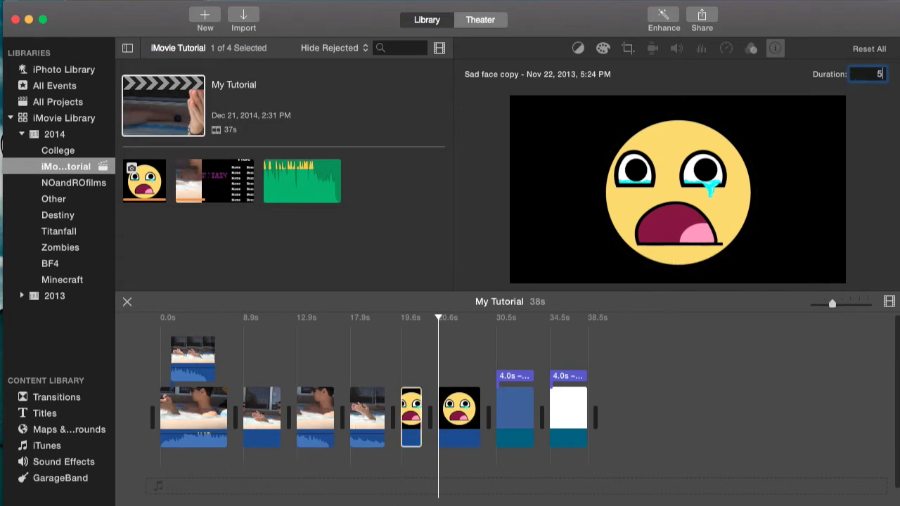
pyautogui.press('Return')
pyautogui.click(407, 415)
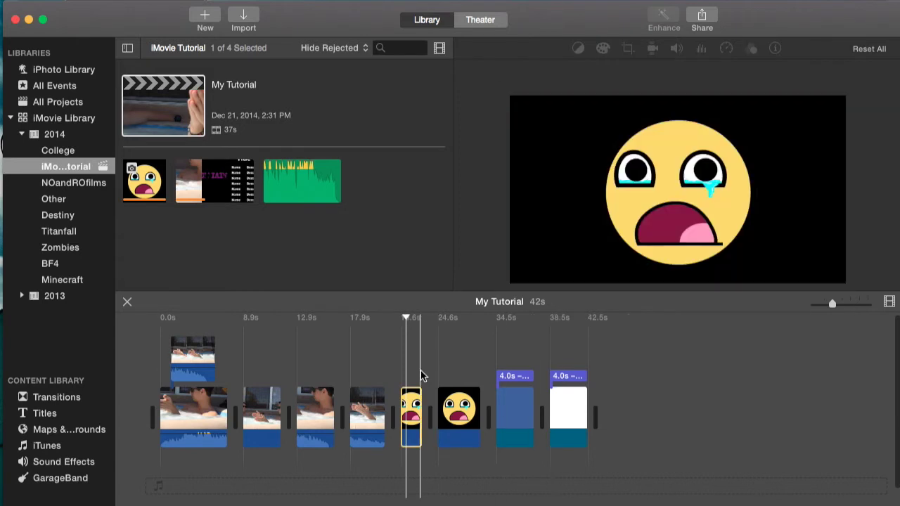
pyautogui.moveTo(422, 400)
pyautogui.mouseDown()
pyautogui.moveTo(367, 414)
pyautogui.moveTo(316, 408)
pyautogui.moveTo(367, 392)
pyautogui.moveTo(416, 394)
pyautogui.mouseUp()
# Set the sad-face clip's duration to 0.5 seconds in the clip information
pyautogui.click(774, 46)
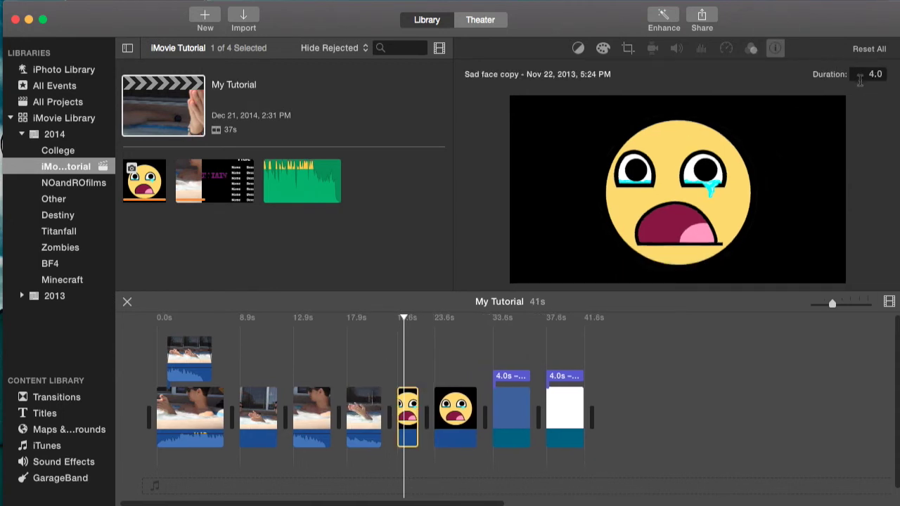
pyautogui.click(864, 74)
pyautogui.write('0.5')
pyautogui.press('Return')
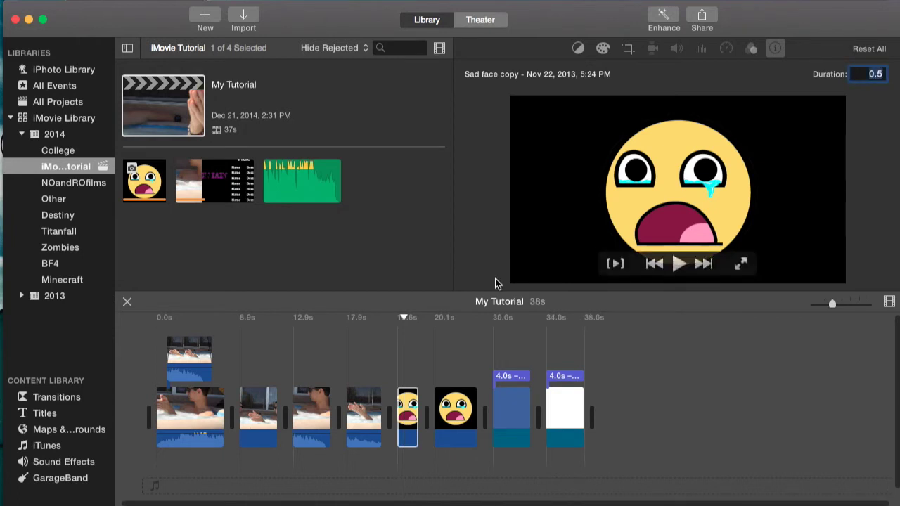
pyautogui.click(372, 412)
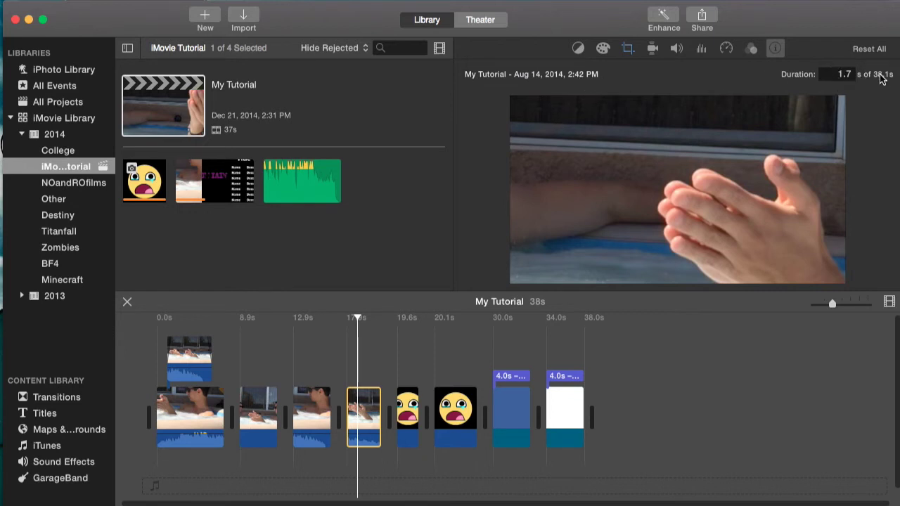
# Set the hand clip's duration to 2 seconds
pyautogui.click(836, 74)
pyautogui.write('2')
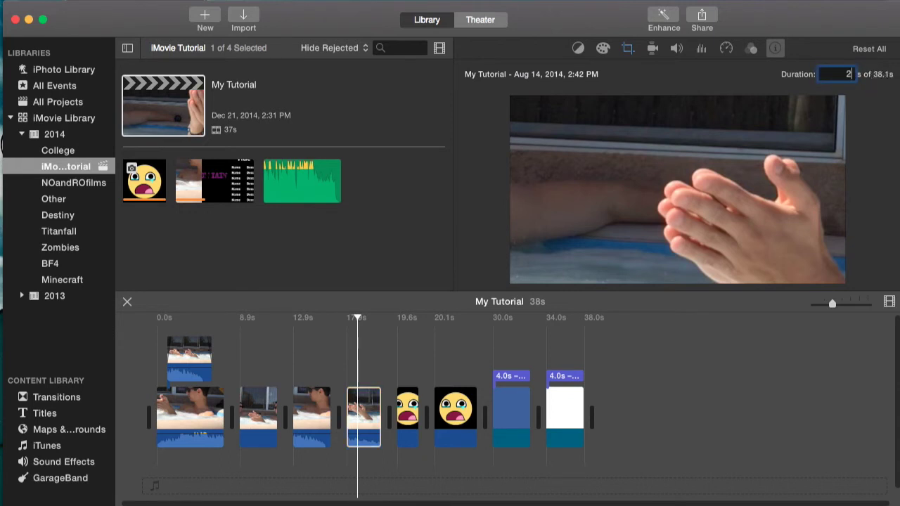
pyautogui.press('Return')
# Preview playback of the hand clip and reselect its duration value
pyautogui.click(371, 358)
pyautogui.press('space')
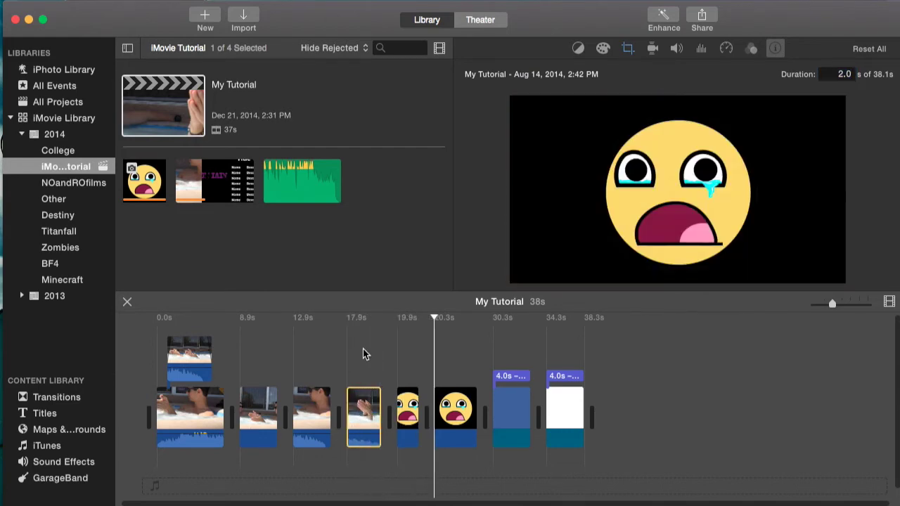
pyautogui.press('space')
pyautogui.click(363, 402)
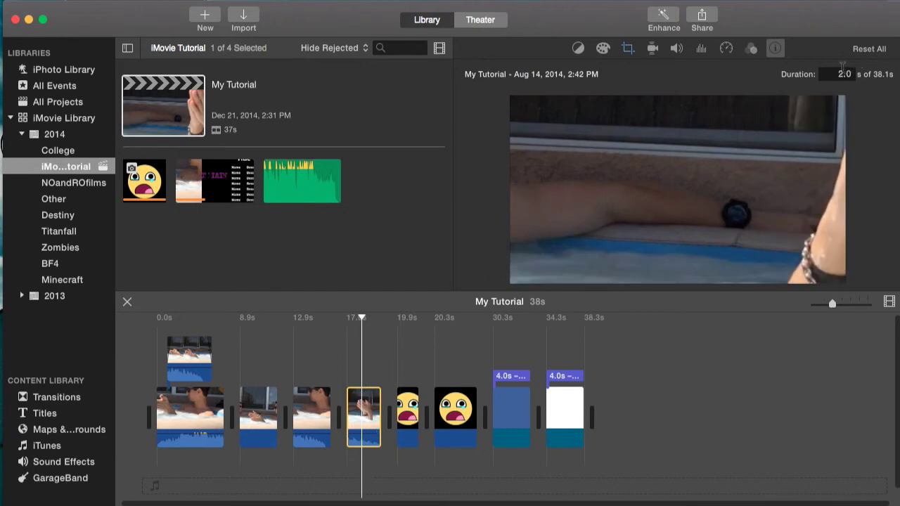
pyautogui.click(844, 74)
# Set the hand clip to 5 seconds, then drag its end out to about 24.3 seconds
pyautogui.write('5')
pyautogui.press('Return')
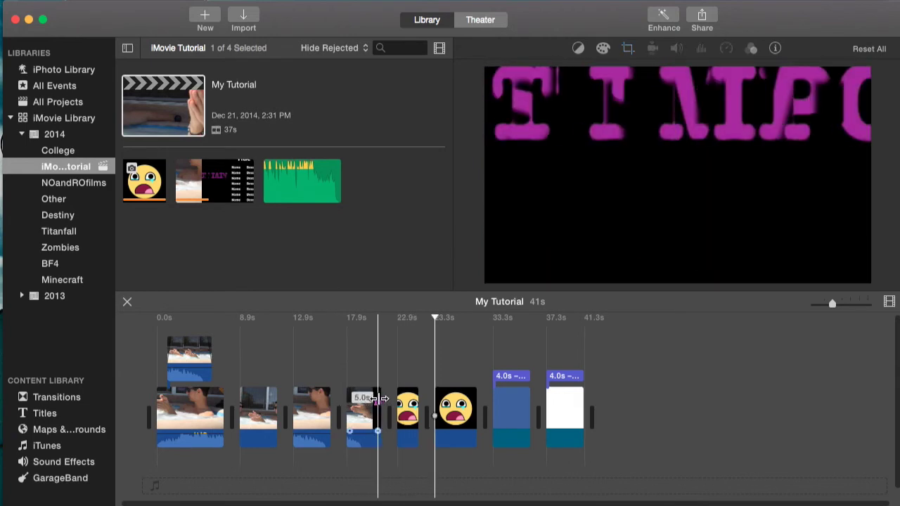
pyautogui.click(364, 403)
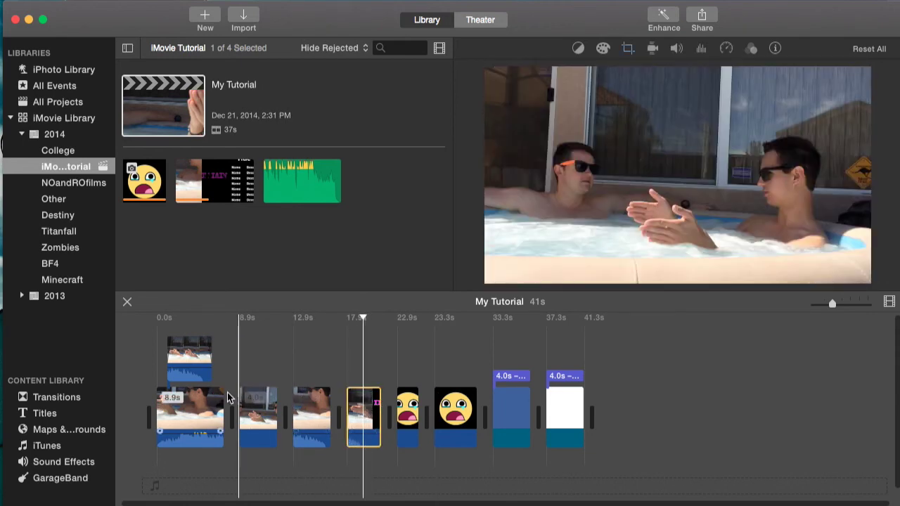
pyautogui.moveTo(379, 406); pyautogui.dragTo(521, 410)
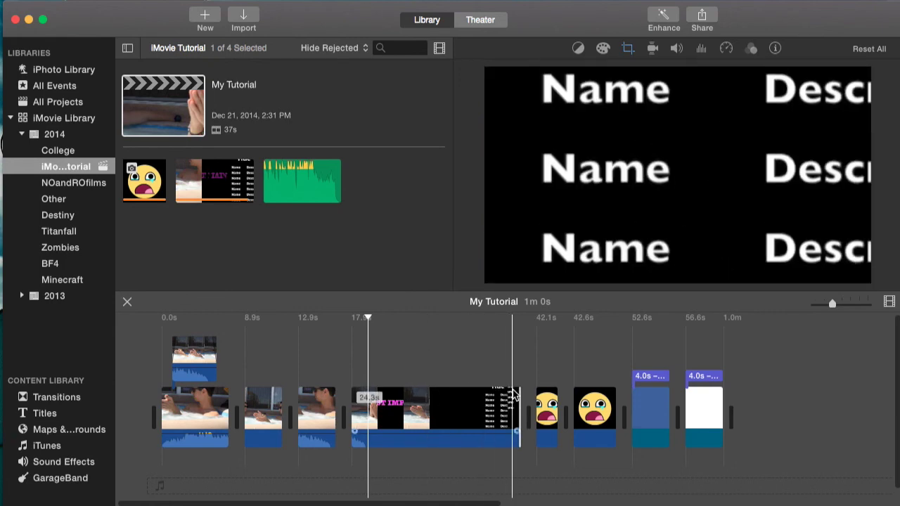
pyautogui.click(446, 370)
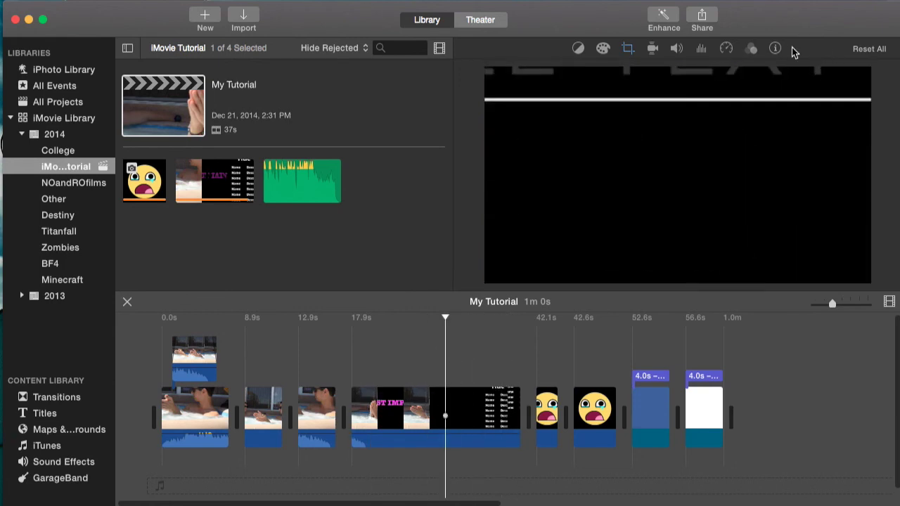
# Check the hand clip's information showing 24.3 of 38.1 seconds, leaving the duration unchanged
pyautogui.click(775, 48)
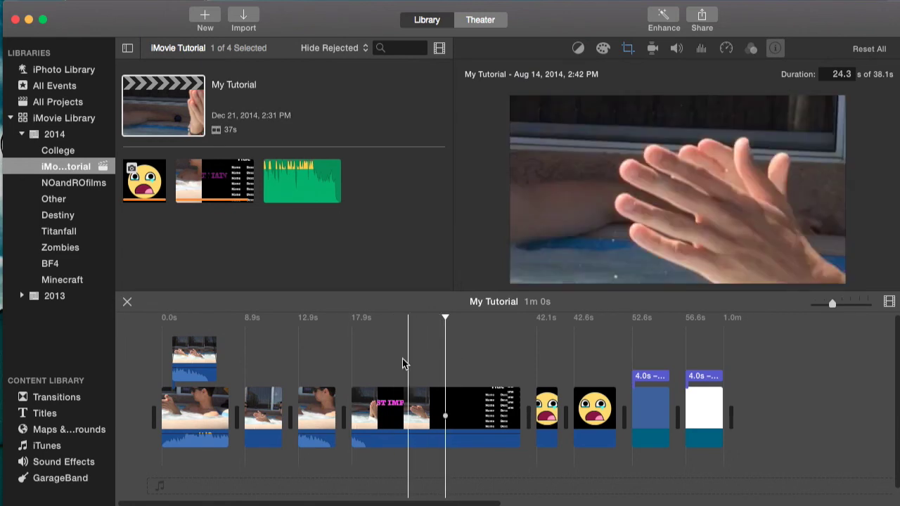
pyautogui.click(831, 74)
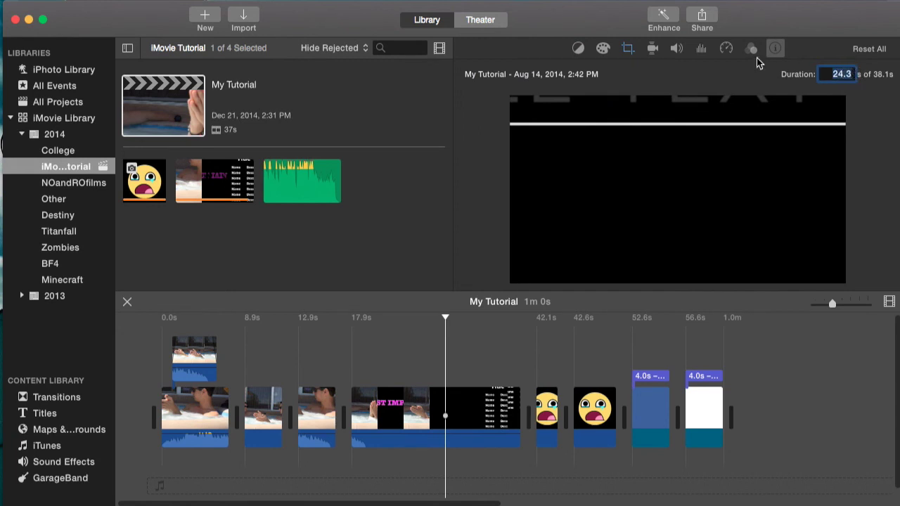
pyautogui.press('Return')
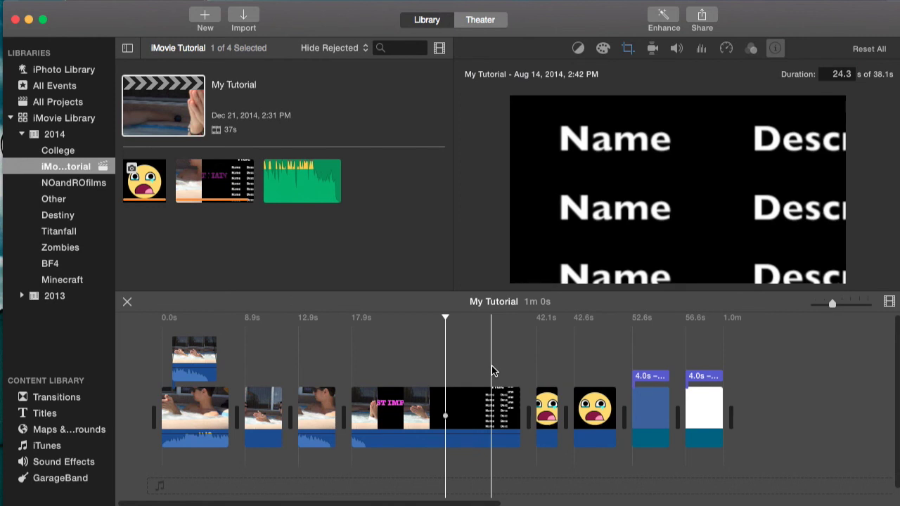
pyautogui.click(491, 366)
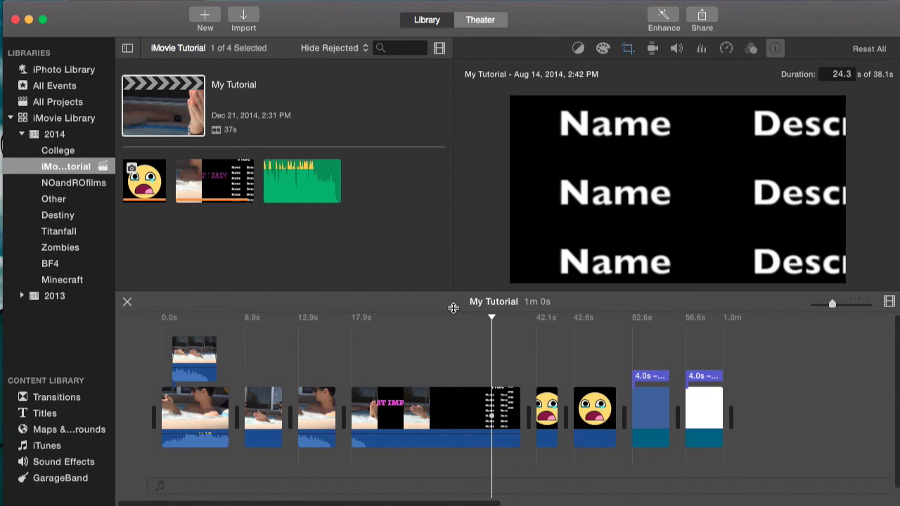
pyautogui.click(433, 357)
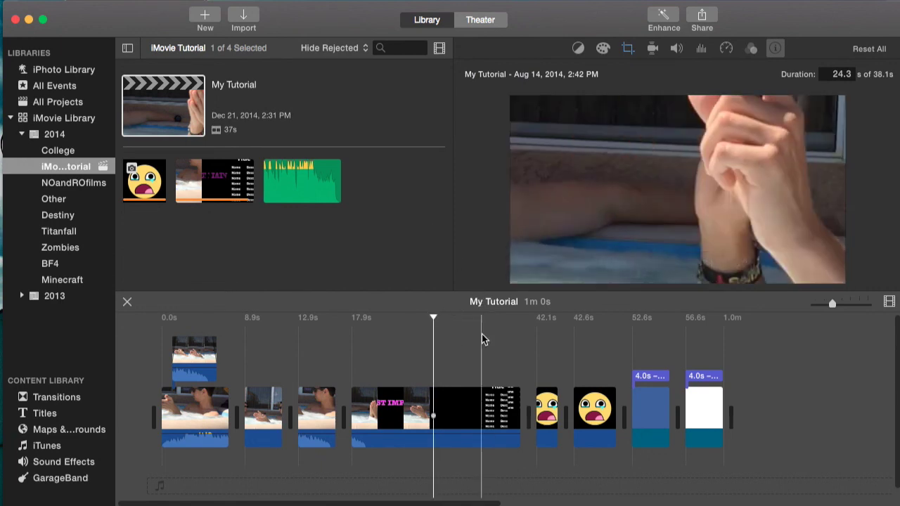